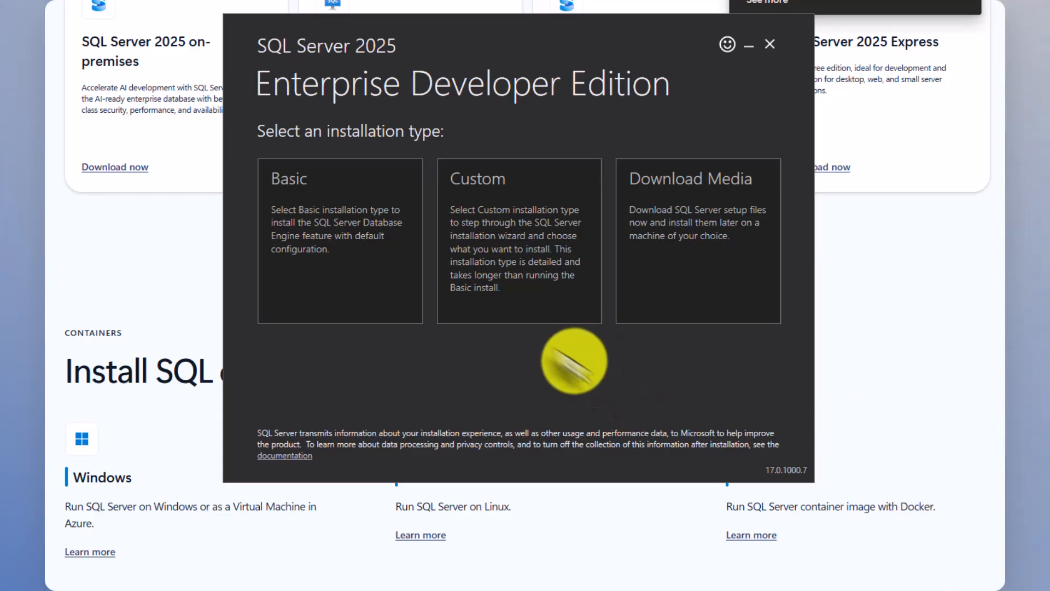
# Download the Custom installation media to C:\SQL2025 and launch a new standalone SQL Server installation
pyautogui.click(519, 260)
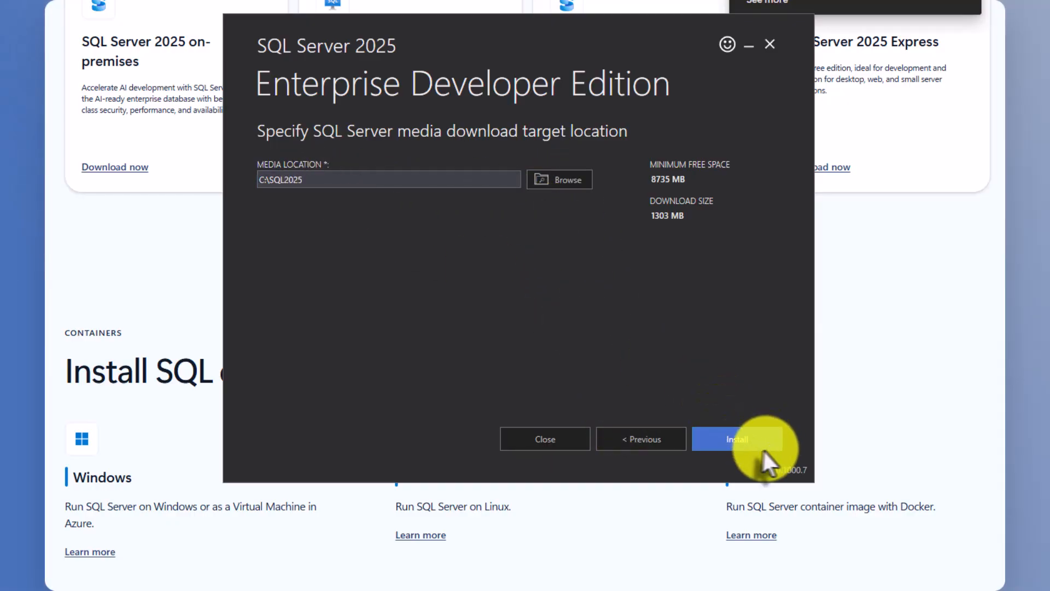
pyautogui.click(740, 440)
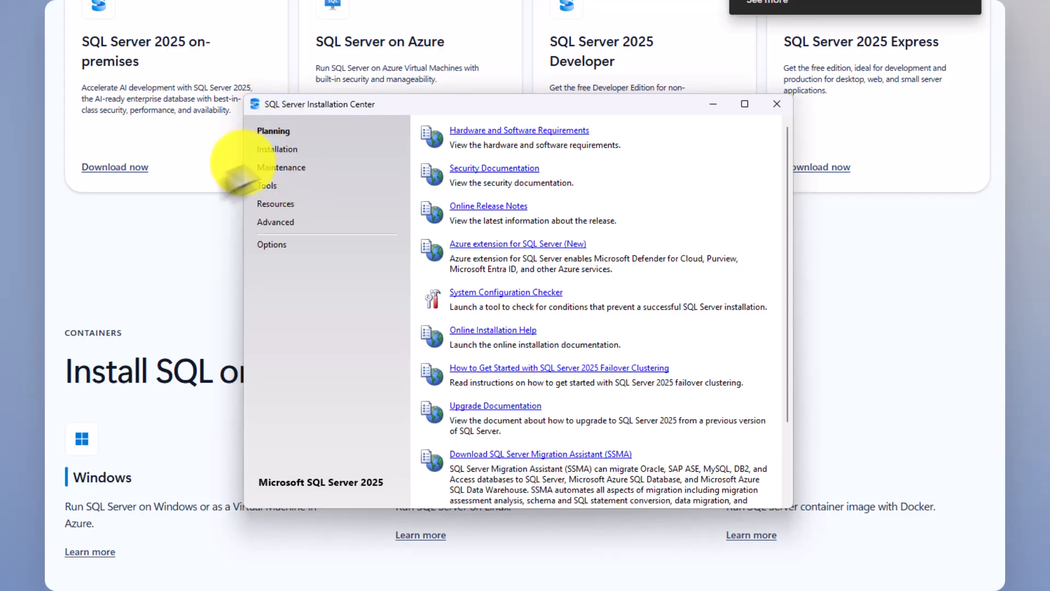
pyautogui.click(276, 149)
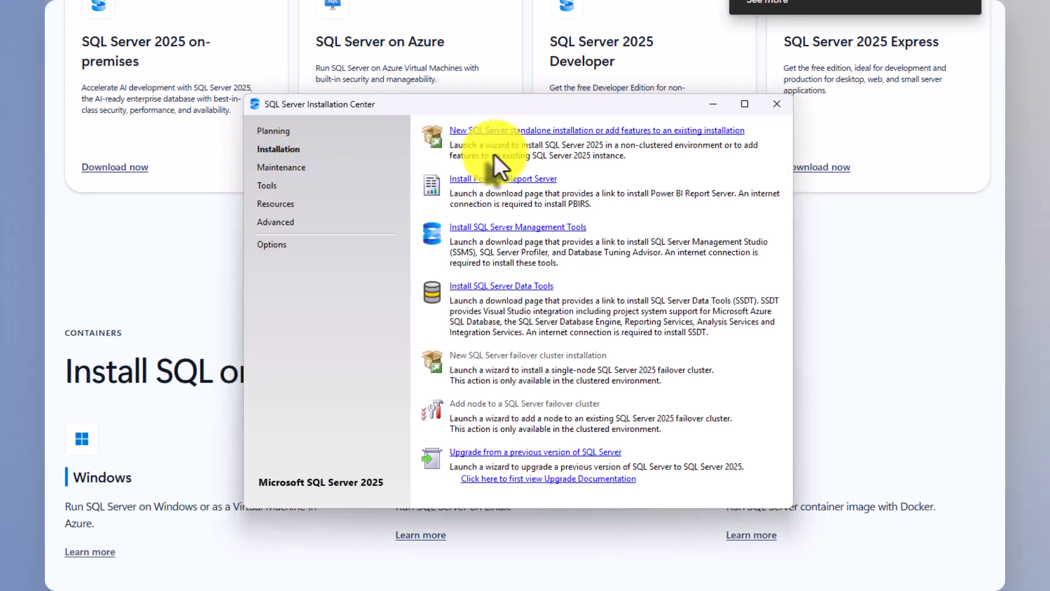
pyautogui.click(538, 131)
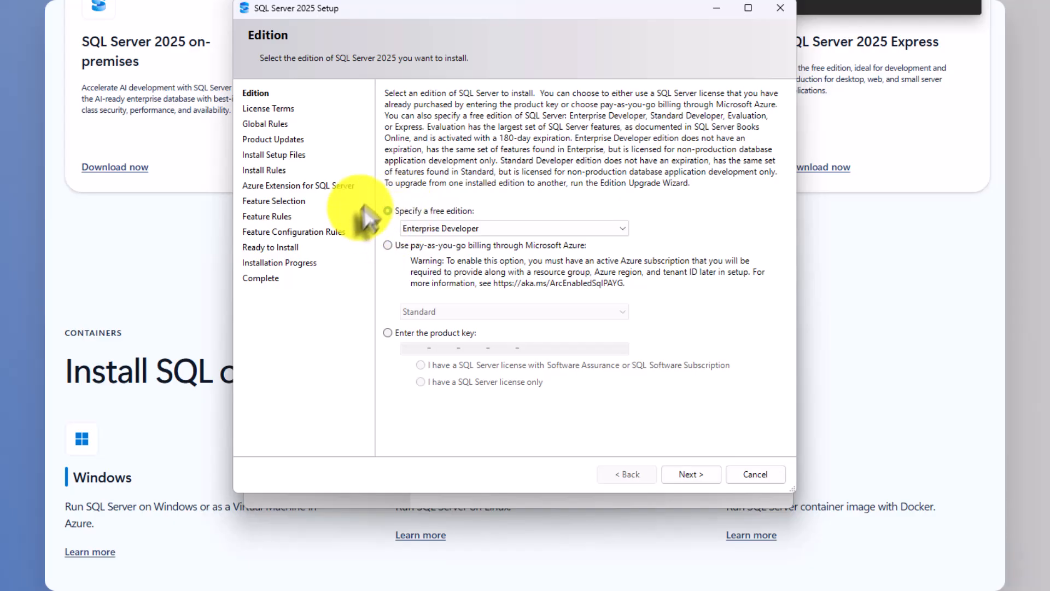
# Continue with the free Enterprise Developer edition and accept the license terms
pyautogui.click(689, 477)
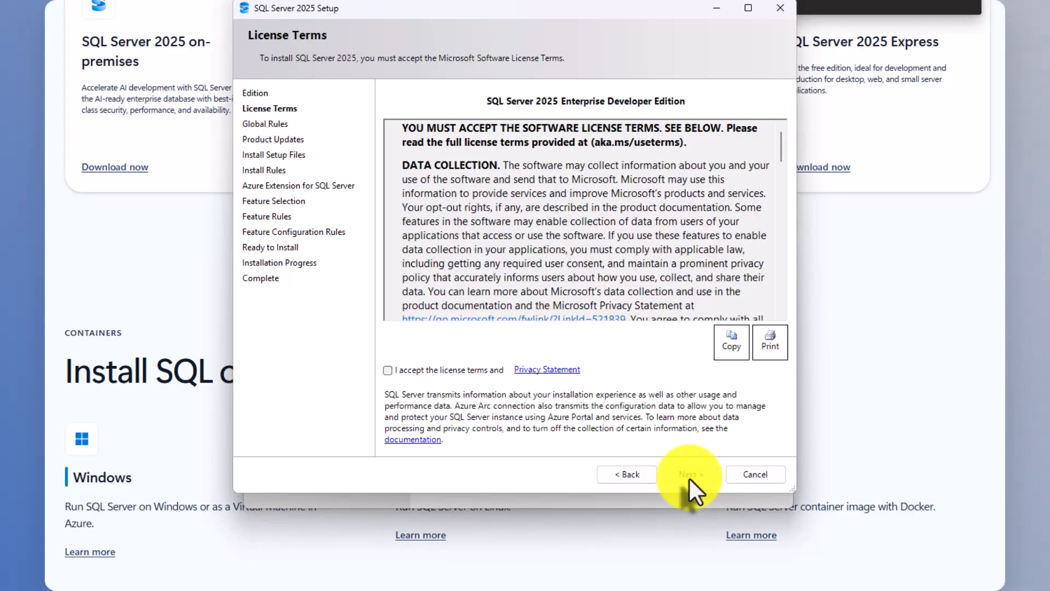
pyautogui.moveTo(783, 155); pyautogui.dragTo(795, 326)
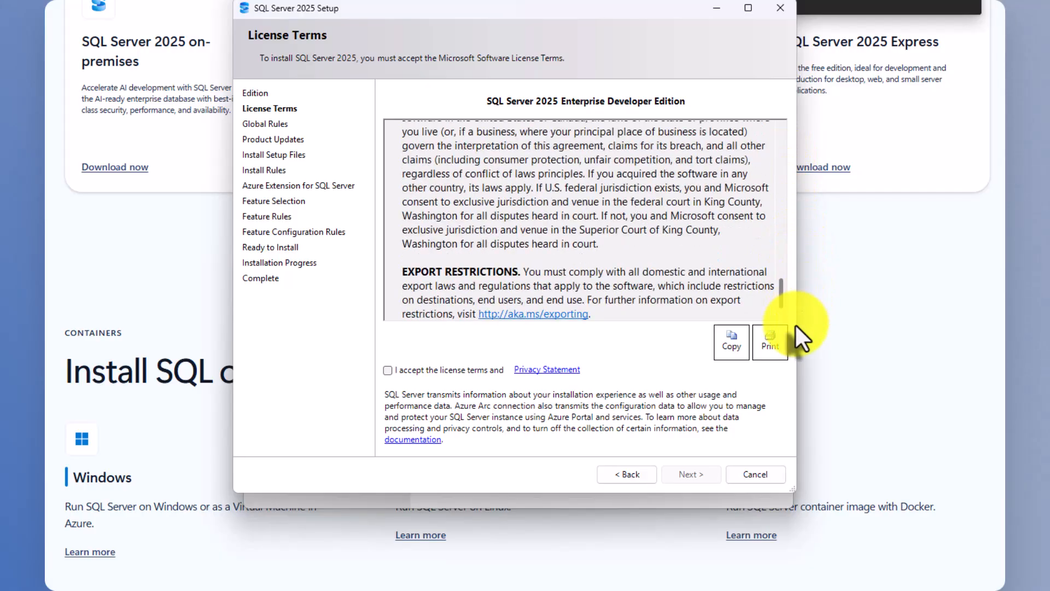
pyautogui.click(388, 370)
pyautogui.click(678, 476)
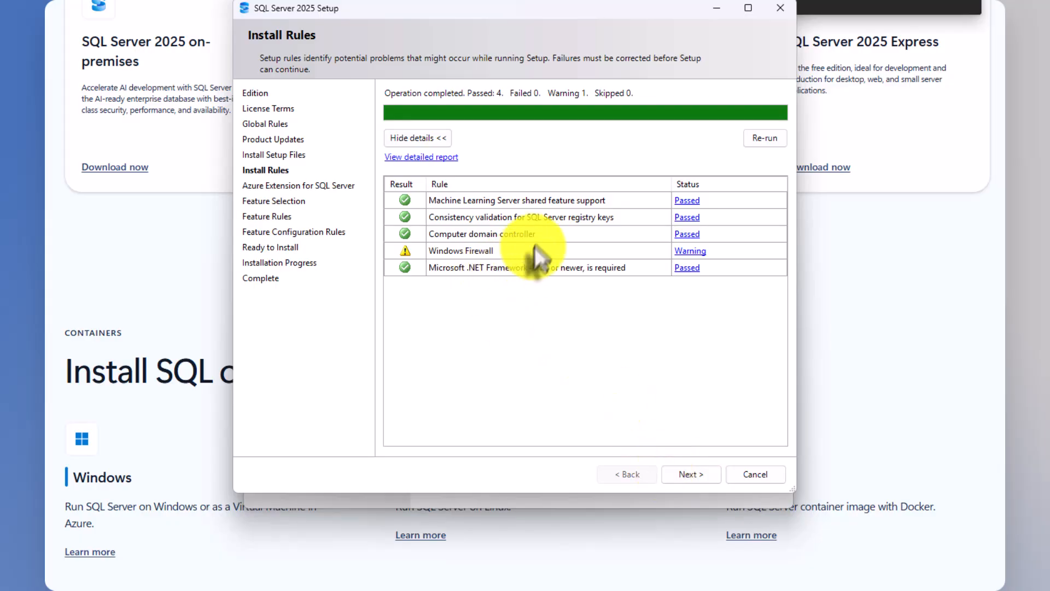
# Proceed past the install rules and exclude the Azure Extension for SQL Server from the setup
pyautogui.click(689, 476)
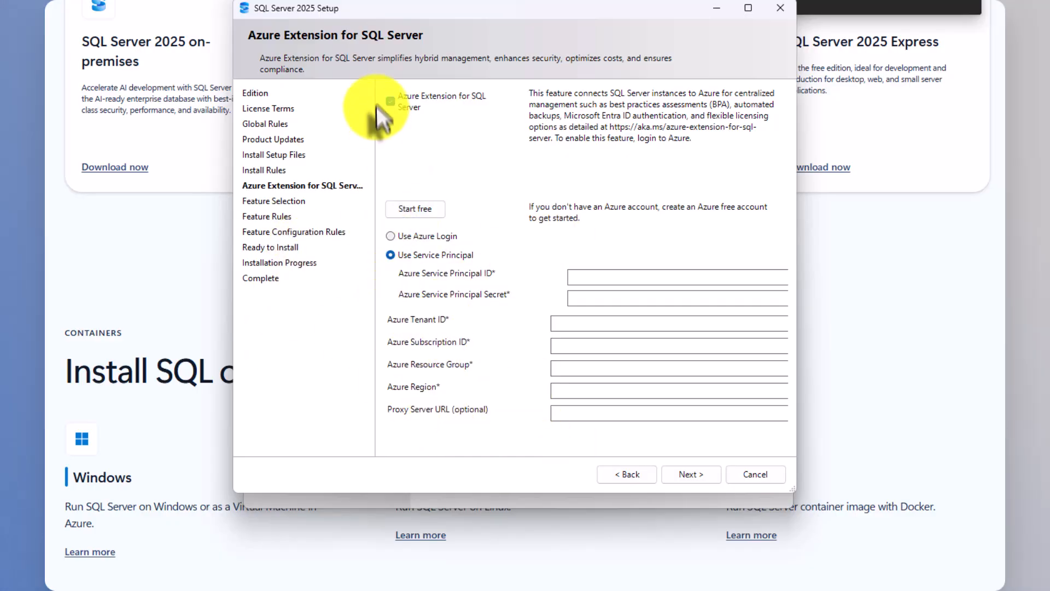
pyautogui.click(390, 102)
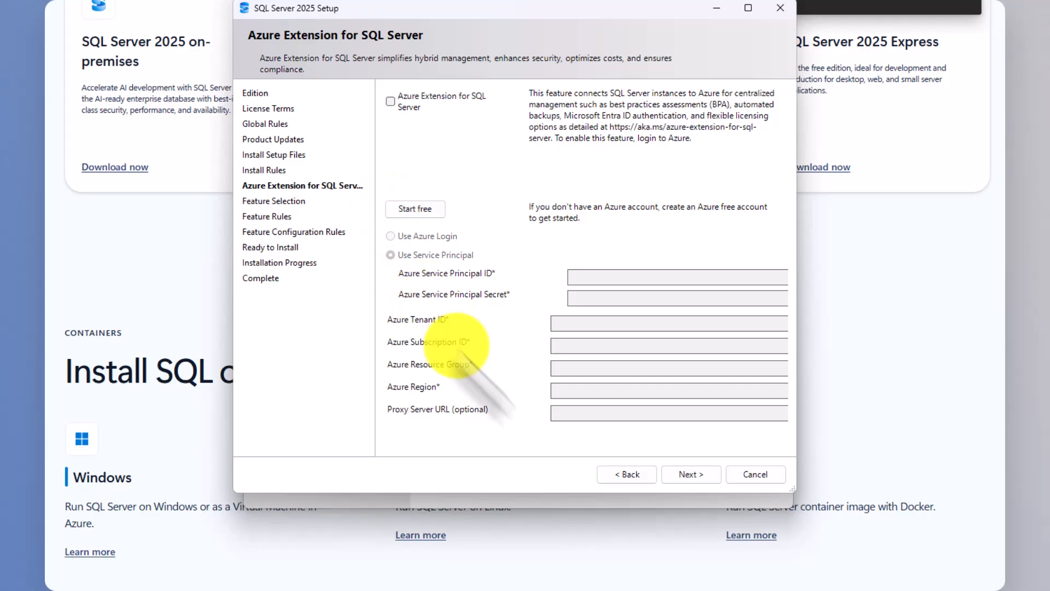
pyautogui.click(669, 473)
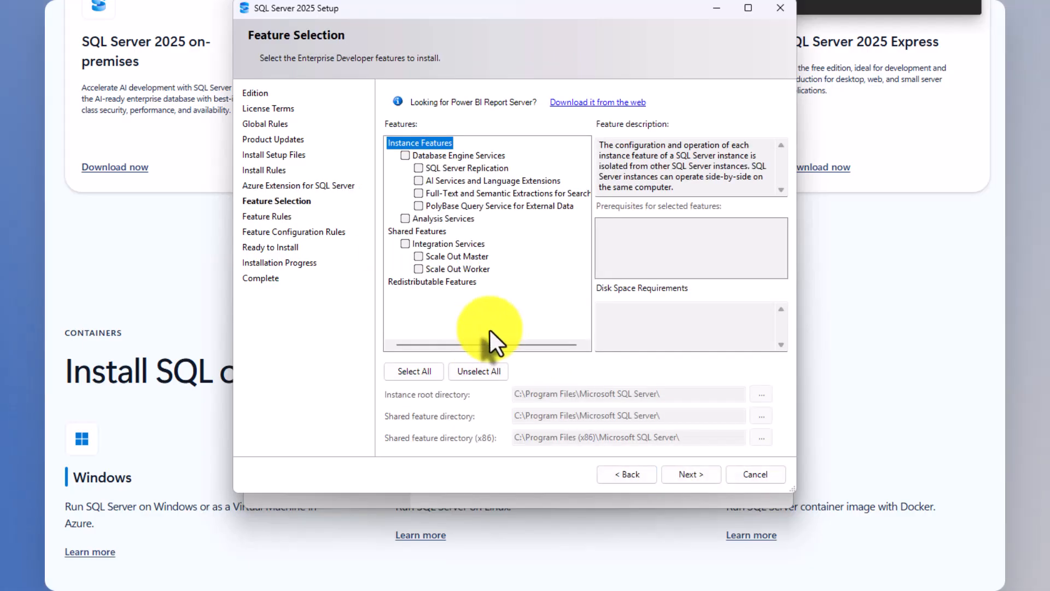
pyautogui.click(409, 371)
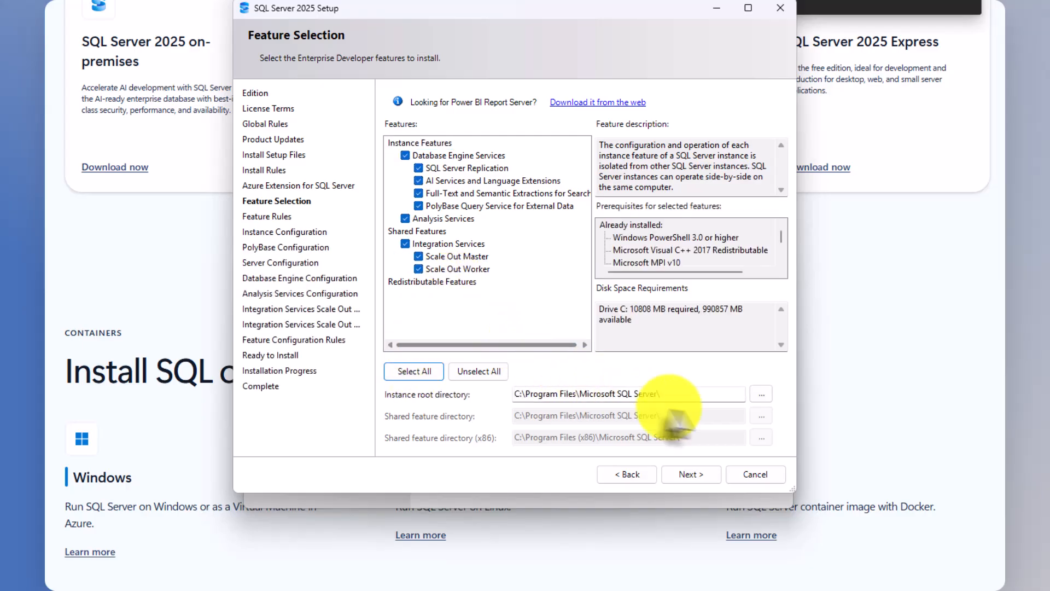
pyautogui.click(690, 473)
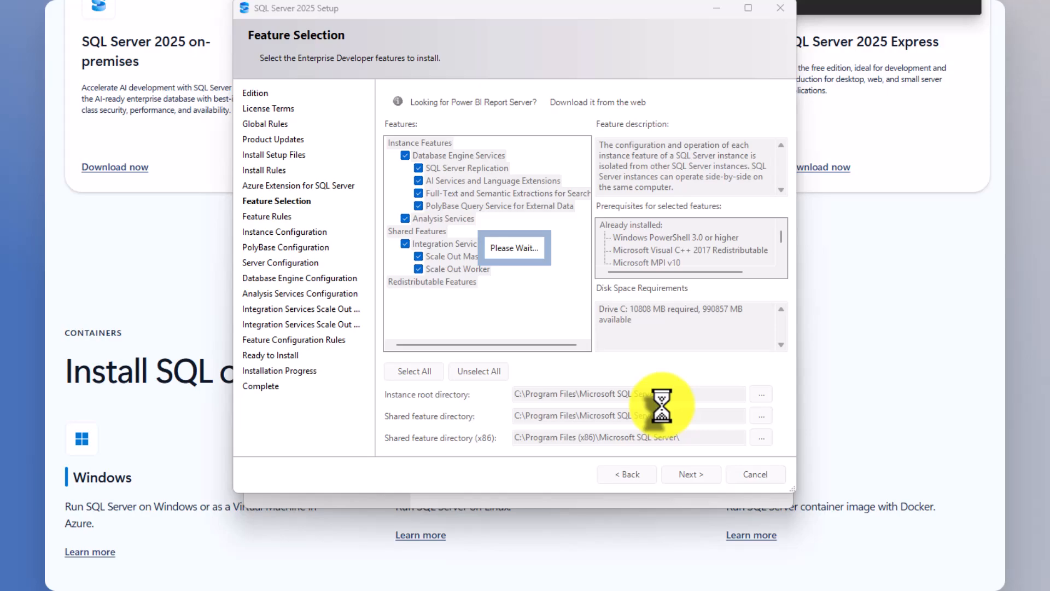
pyautogui.click(685, 473)
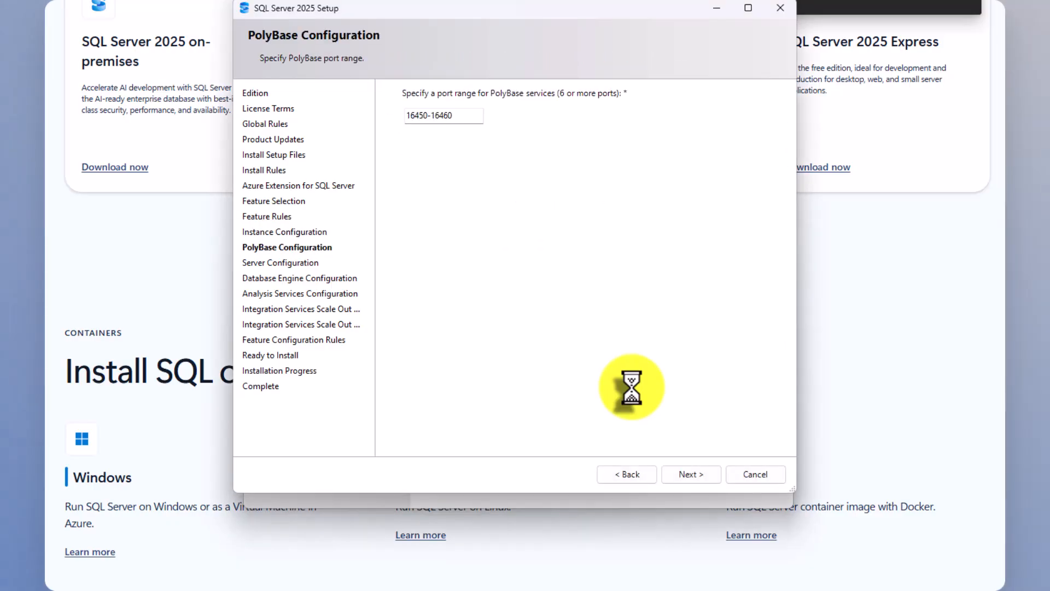
pyautogui.click(687, 474)
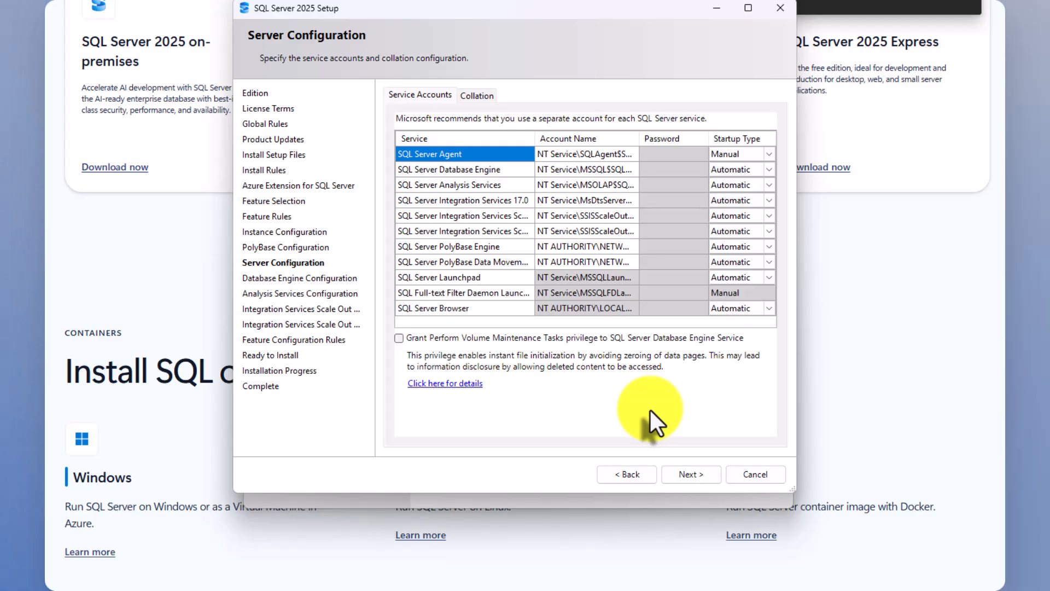
# Keep SQL Server Agent on Manual startup and grant the Perform Volume Maintenance Tasks privilege to the Database Engine service
pyautogui.click(768, 153)
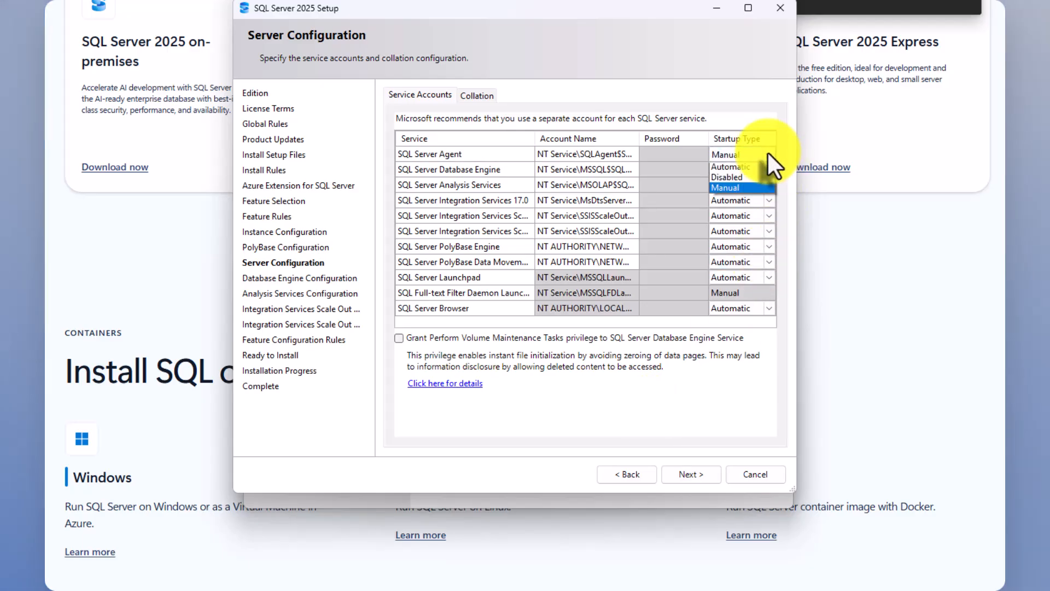
pyautogui.click(768, 153)
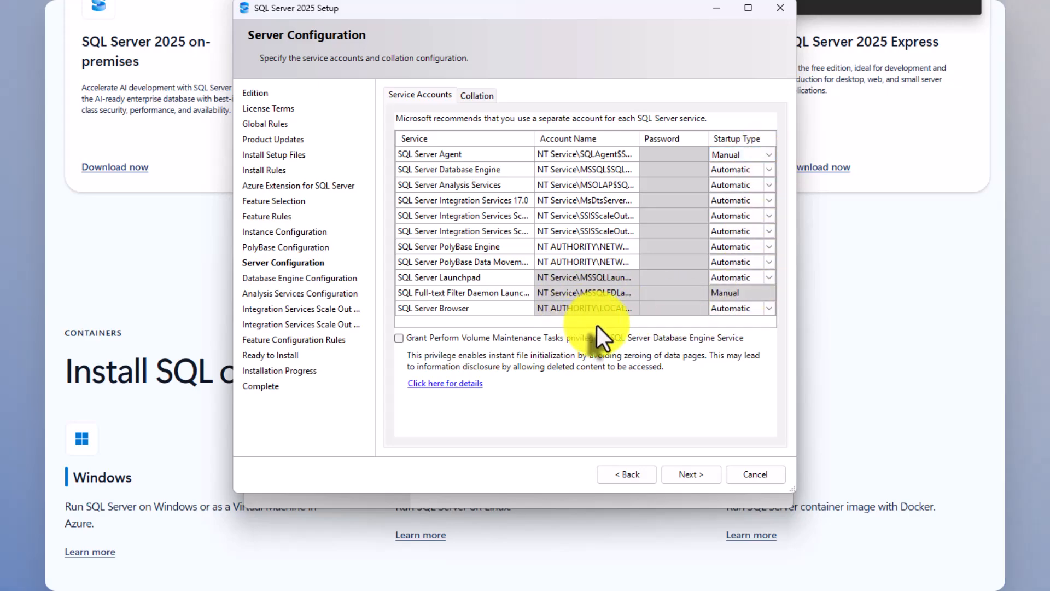
pyautogui.click(398, 338)
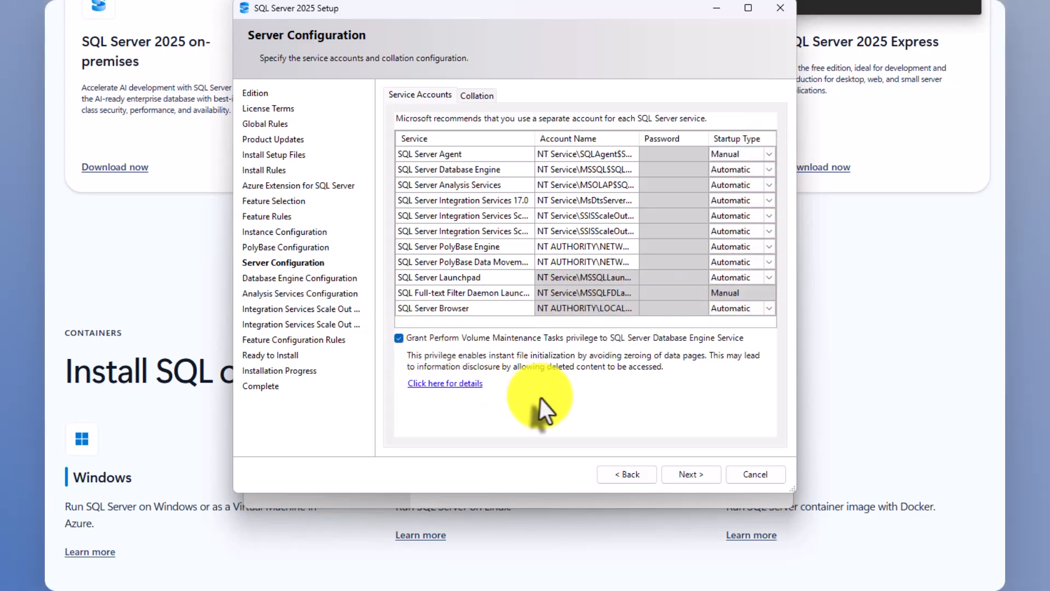
pyautogui.click(685, 473)
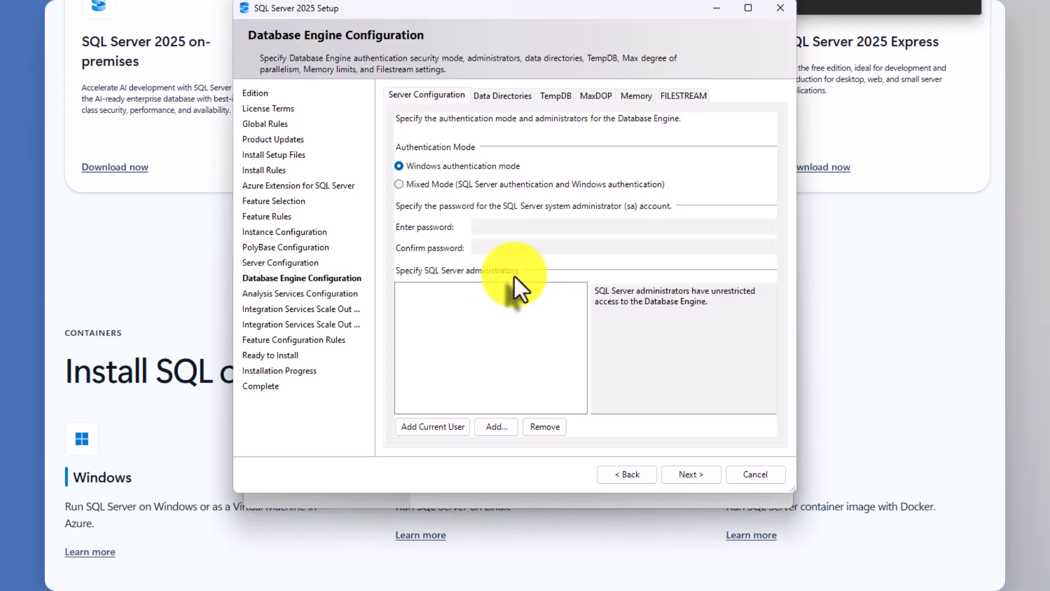
# Add the current user as SQL Server administrator with Windows authentication mode, and keep Tabular Mode for Analysis Services
pyautogui.click(441, 427)
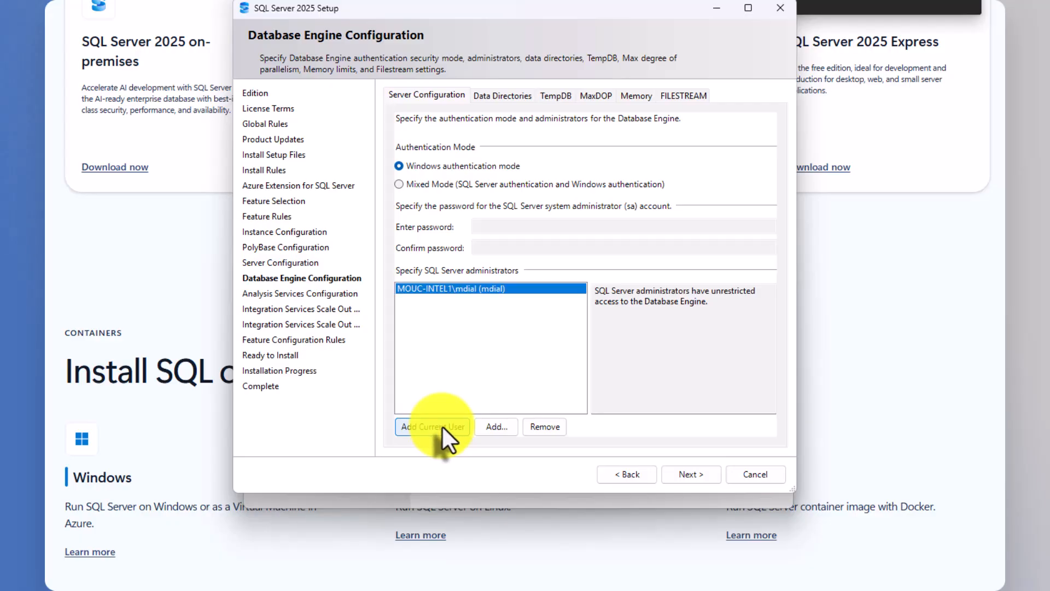
pyautogui.click(691, 473)
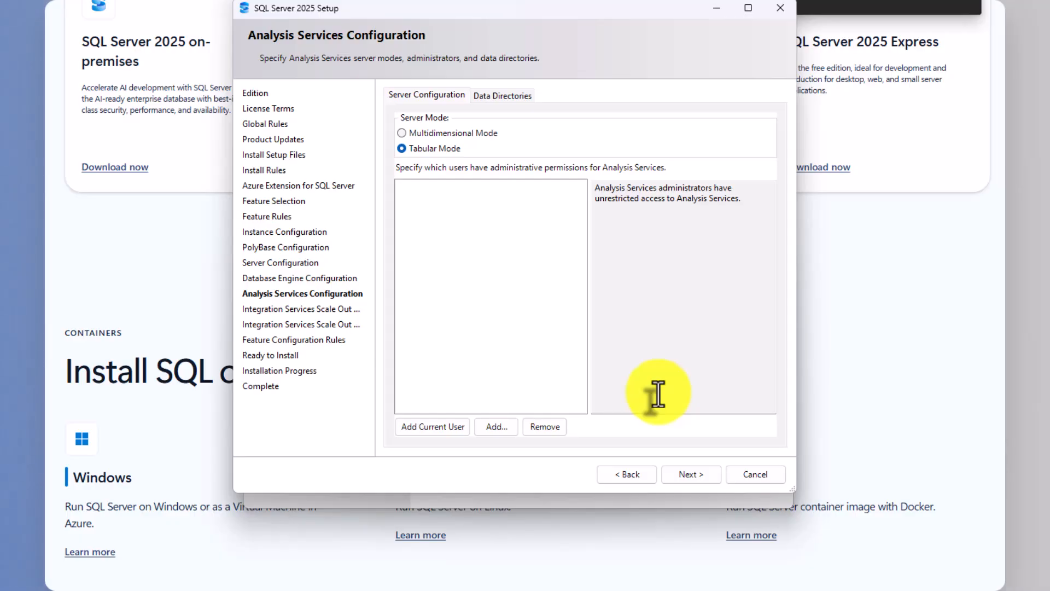
pyautogui.click(687, 477)
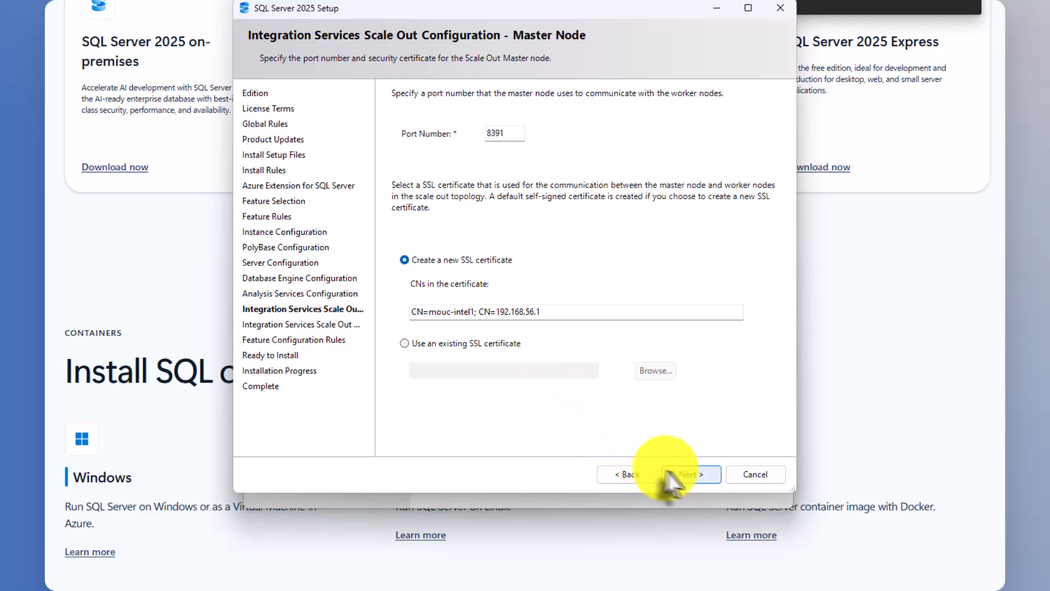
# Accept Scale Out master port 8391 with a new SSL certificate and the suggested worker endpoint, and close the completed setup
pyautogui.click(684, 475)
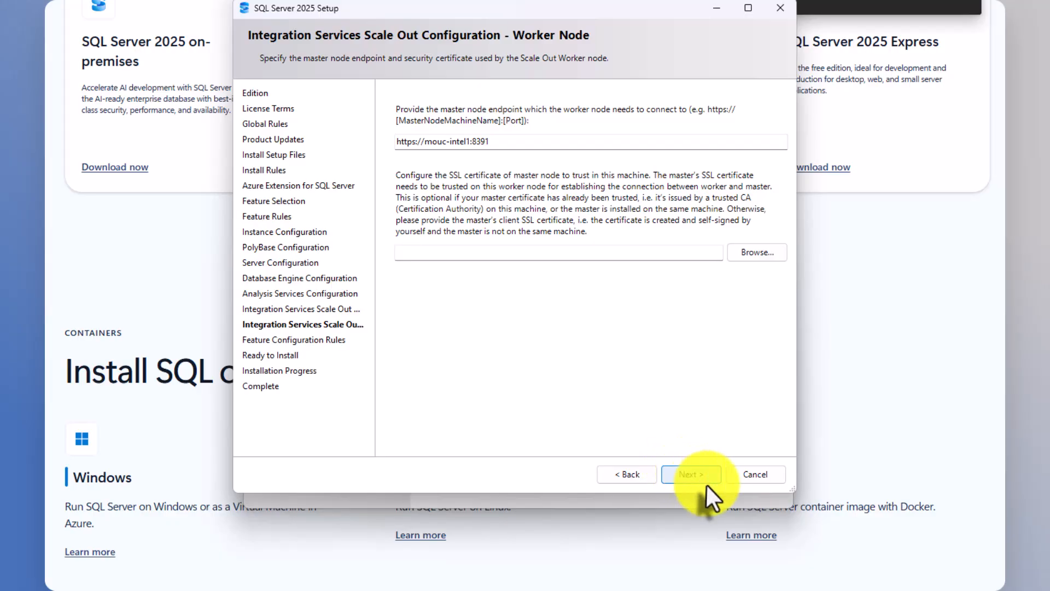
pyautogui.click(694, 475)
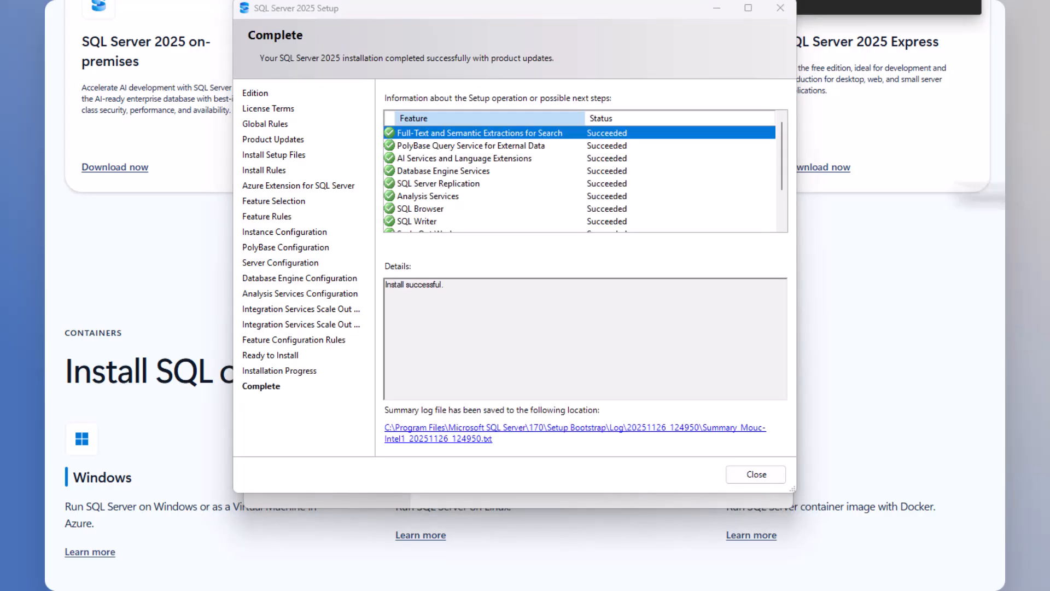
pyautogui.moveTo(779, 161); pyautogui.dragTo(778, 210)
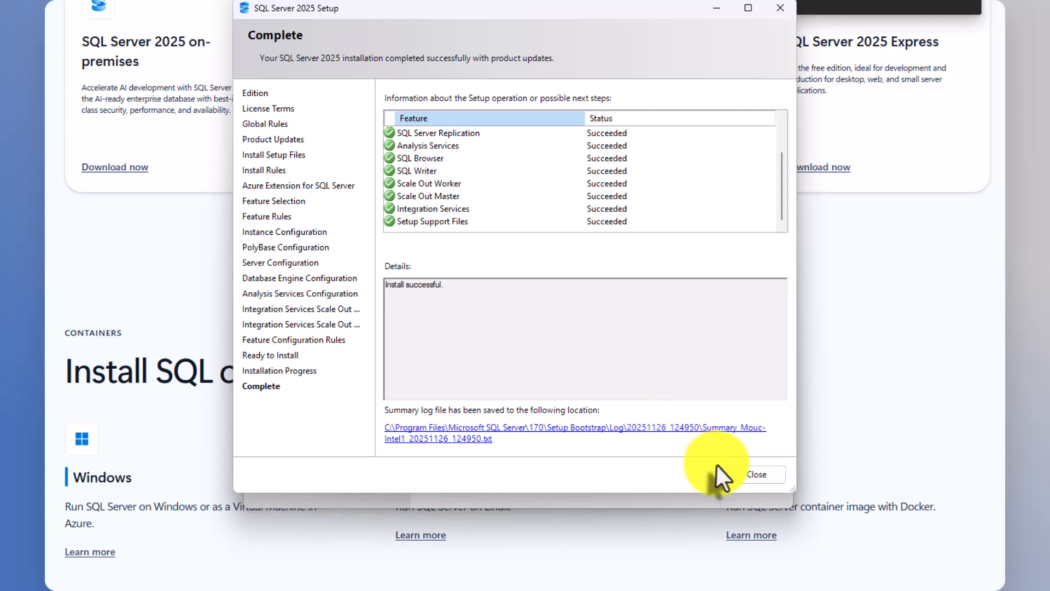
pyautogui.click(745, 472)
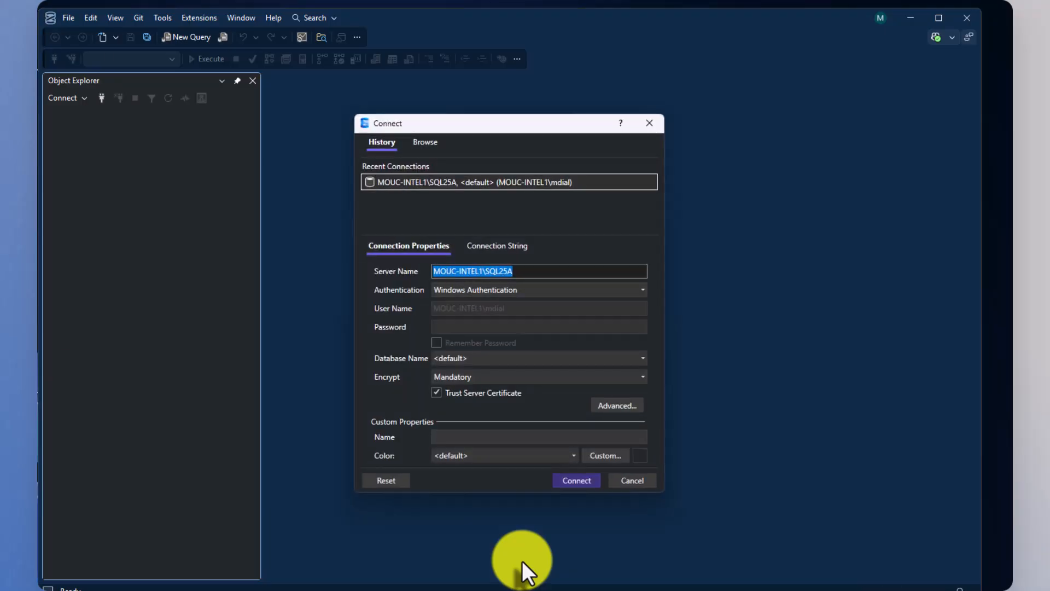
# Switch to SQL Server Management Studio, connect to MOUC-INTEL1\SQL25A with Windows Authentication and expand its Databases
pyautogui.click(579, 481)
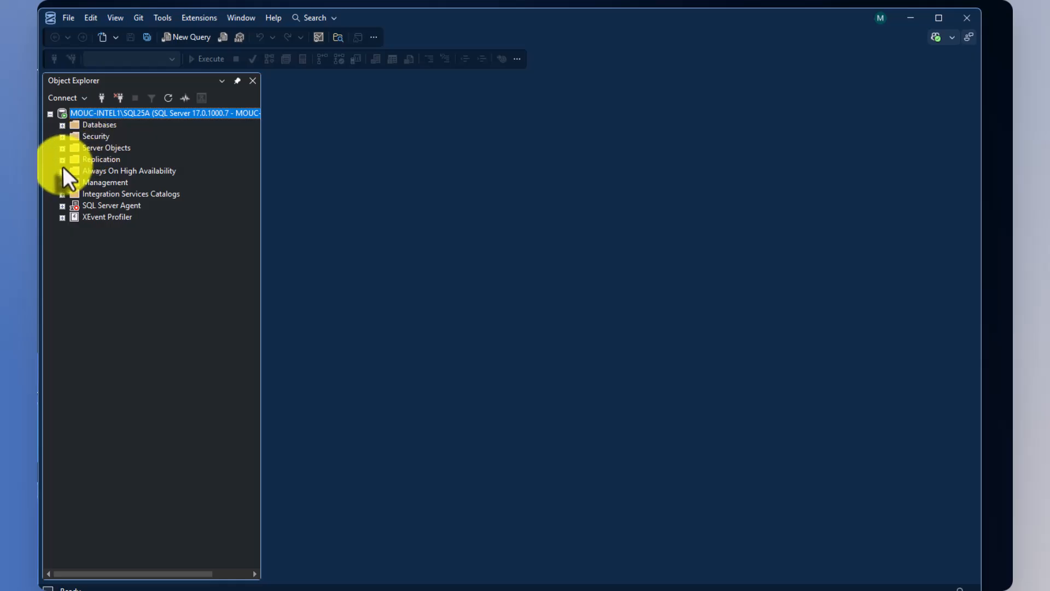
pyautogui.click(65, 126)
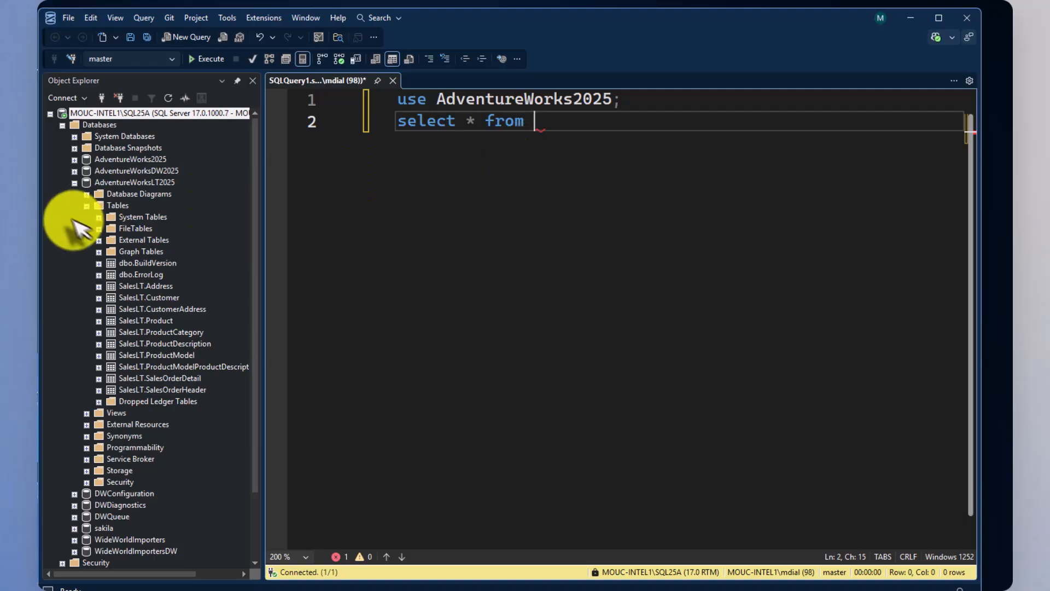
# Collapse the AdventureWorksLT2025 database and expand the Tables of AdventureWorks2025
pyautogui.click(75, 182)
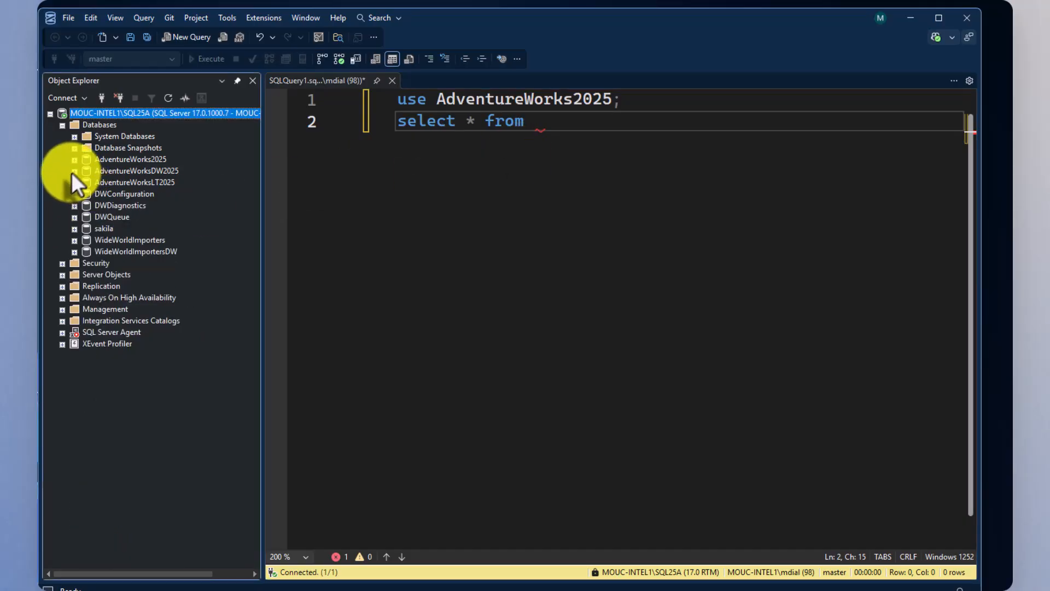
pyautogui.click(74, 159)
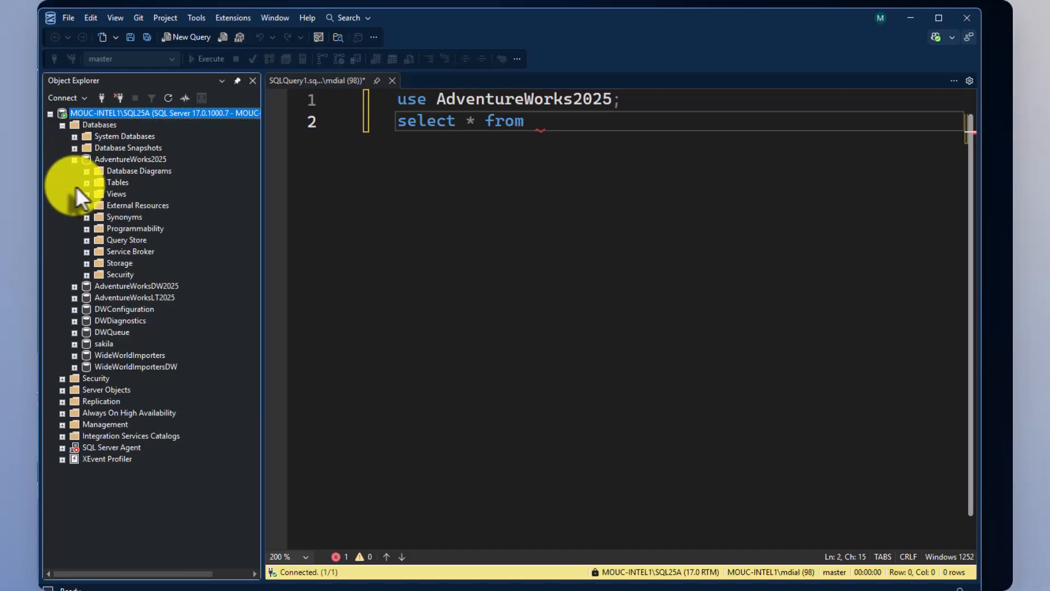
pyautogui.click(86, 182)
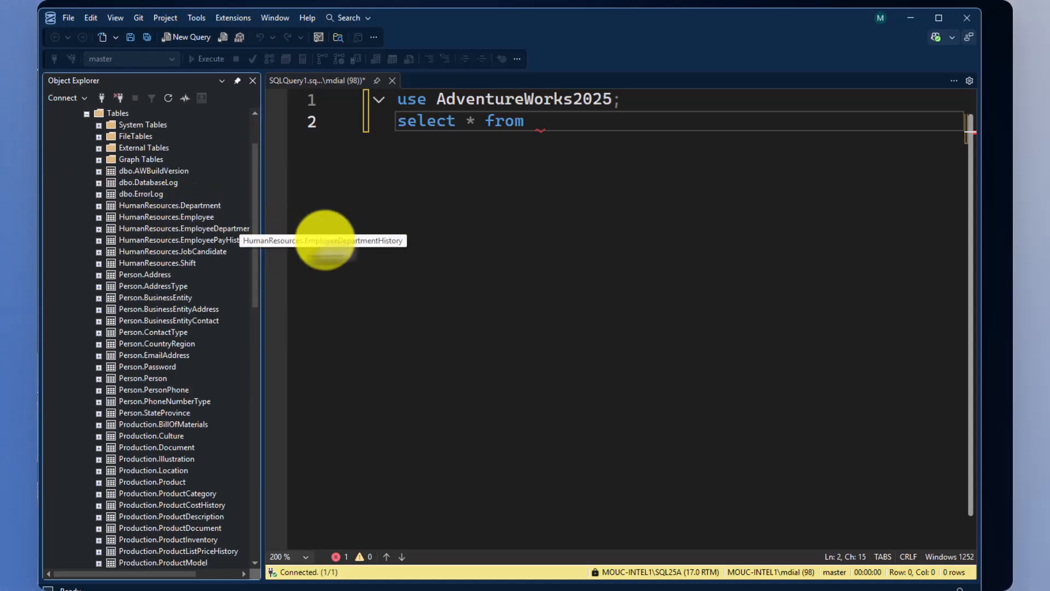
# Complete the query as "select * from Production.Culture;" for AdventureWorks2025 and execute it
pyautogui.click(534, 131)
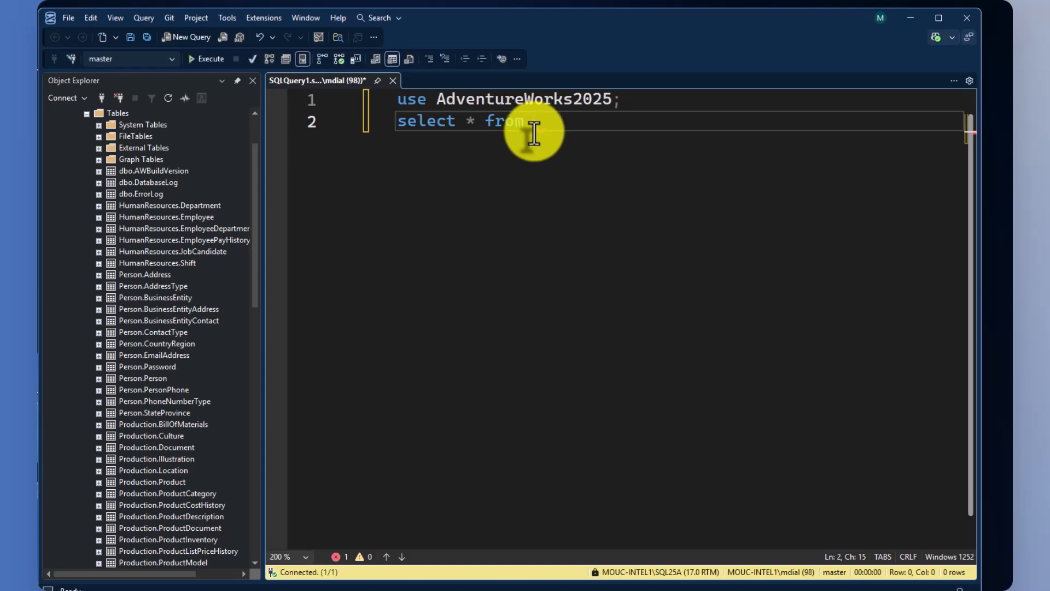
pyautogui.write('P')
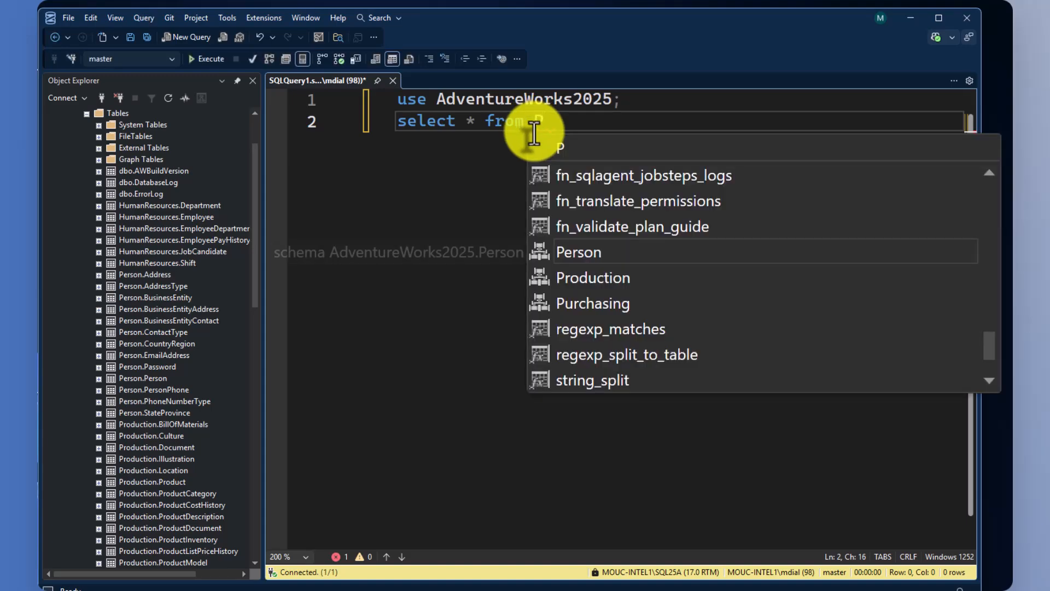
pyautogui.write('ro')
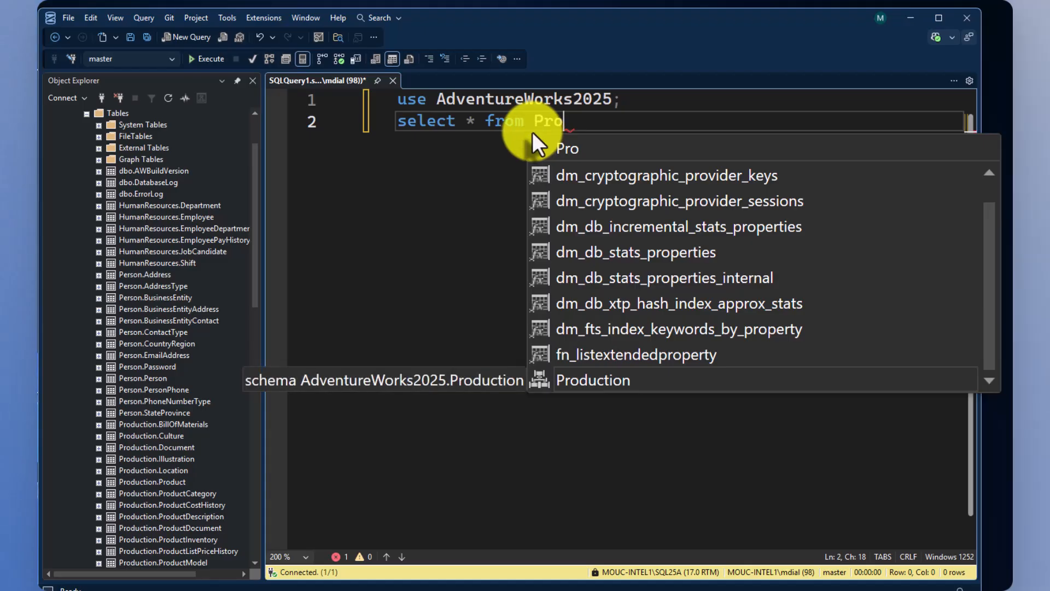
pyautogui.press('Escape')
pyautogui.hotkey('ctrl', 'space')
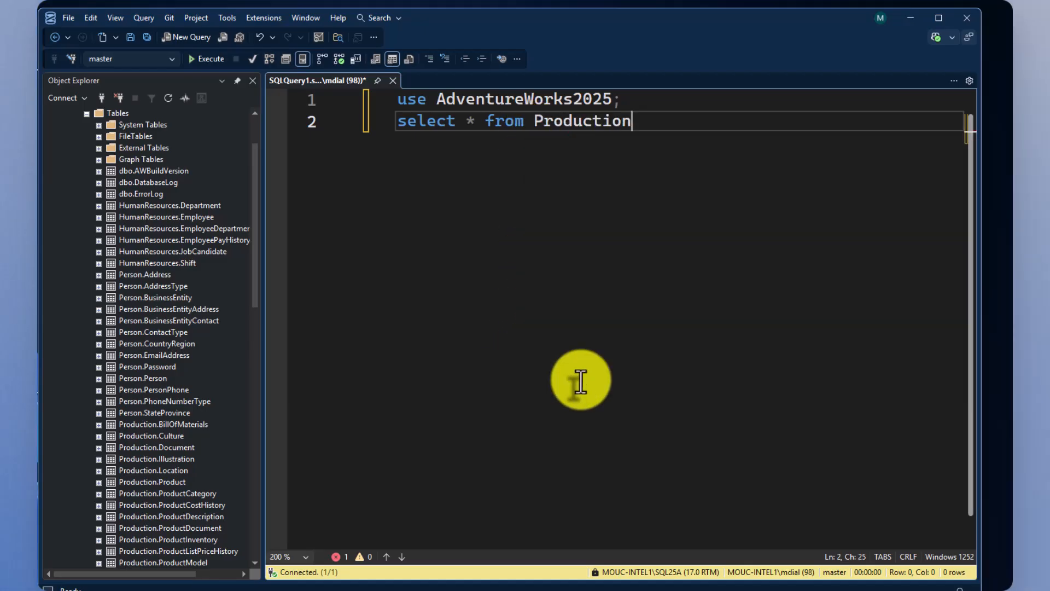
pyautogui.write('.')
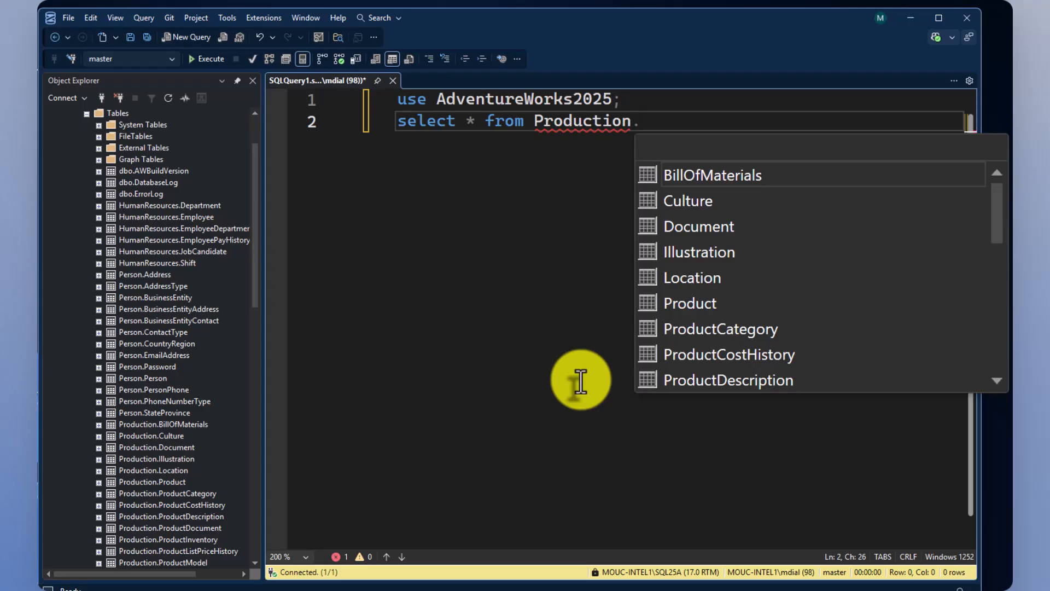
pyautogui.doubleClick(672, 200)
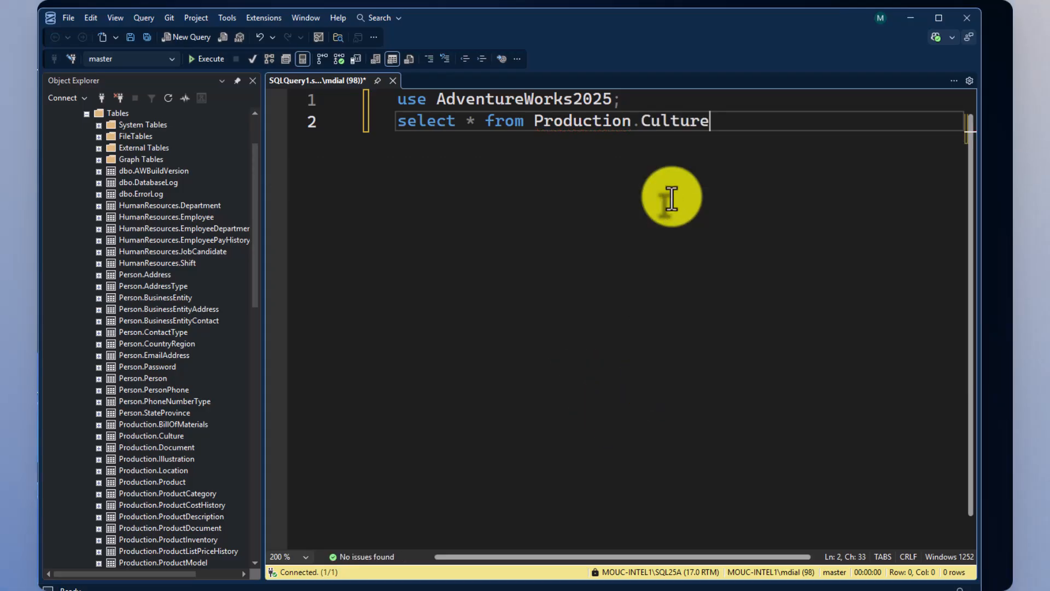
pyautogui.write(';')
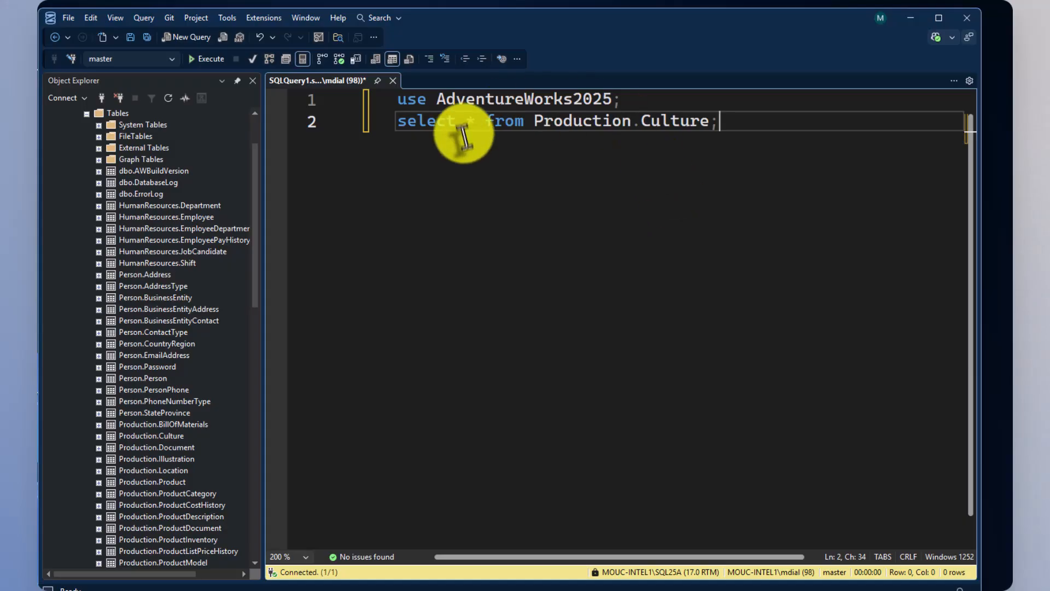
pyautogui.click(194, 59)
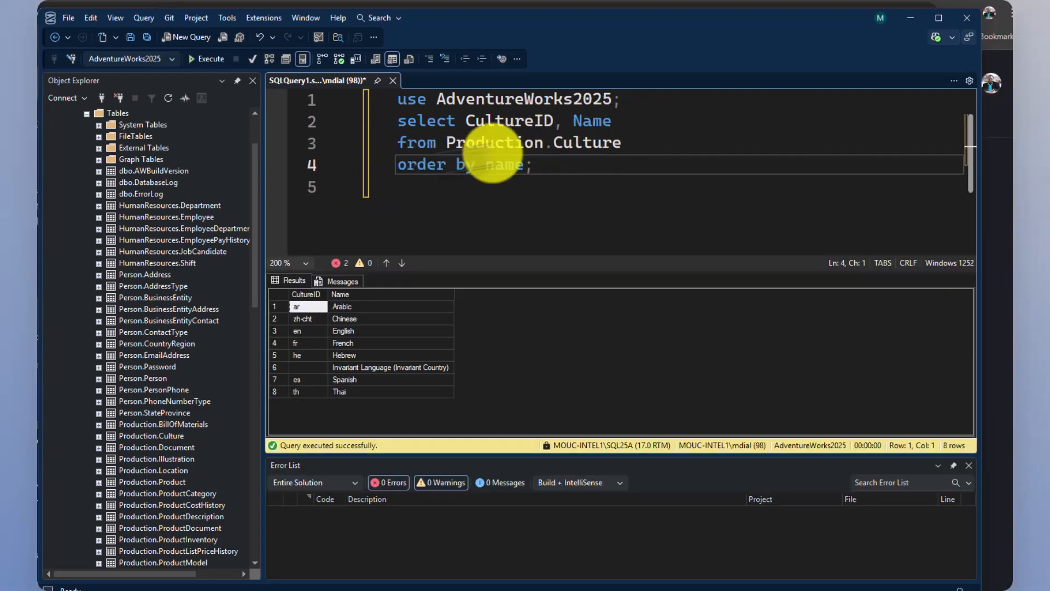
pyautogui.moveTo(501, 164)
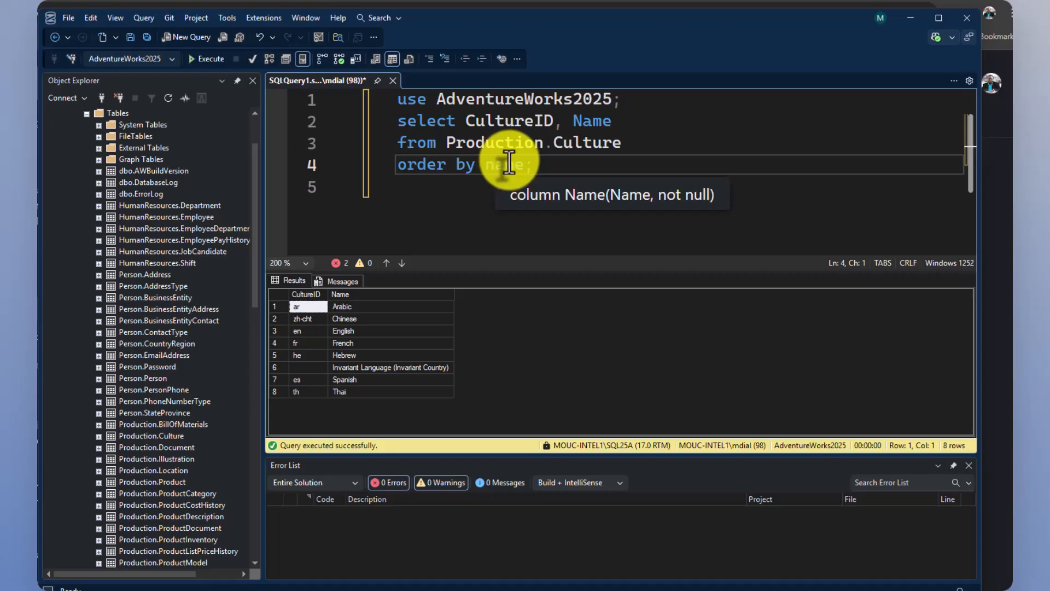